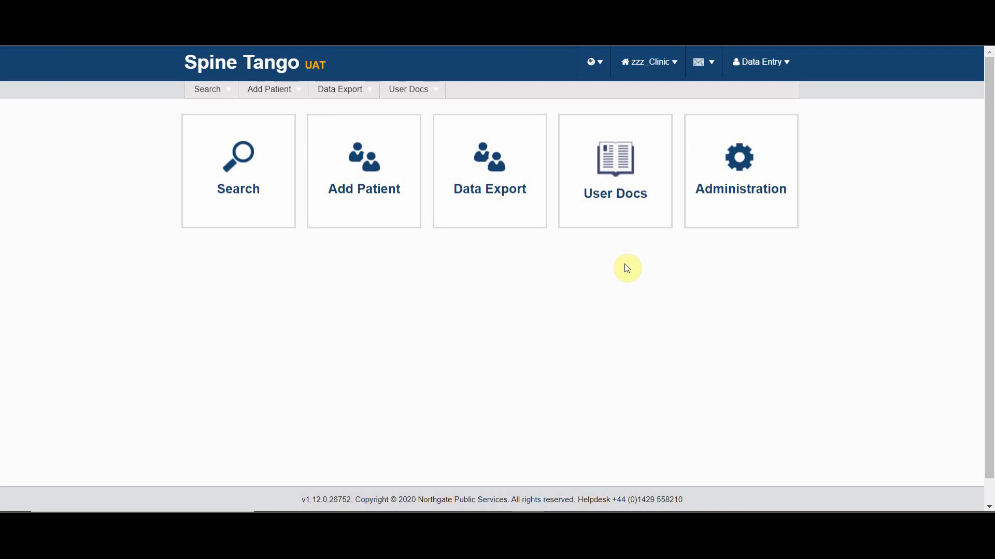
# - Open the advanced data export page and expand the Advanced Search & Export section
pyautogui.click(369, 91)
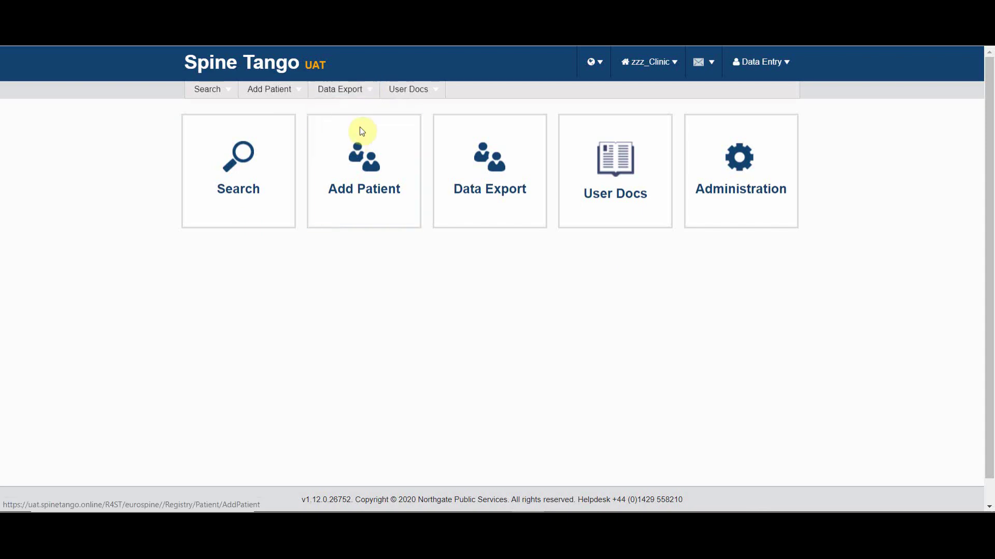
pyautogui.moveTo(374, 95)
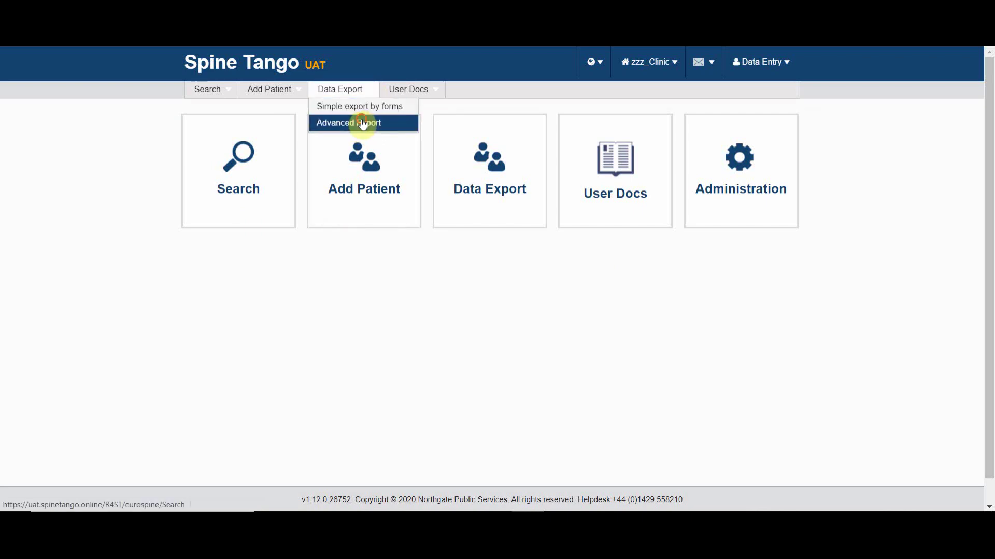
pyautogui.click(363, 123)
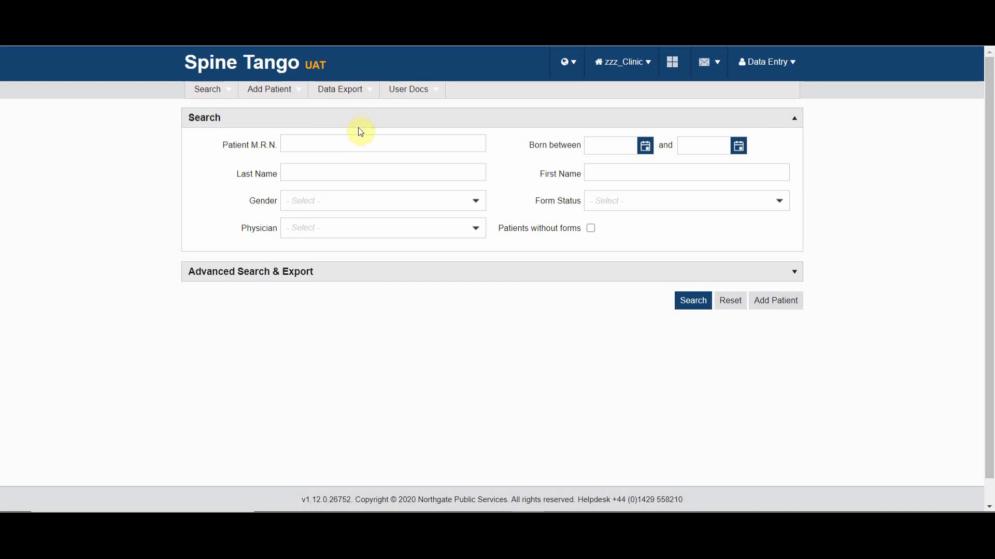
pyautogui.click(199, 272)
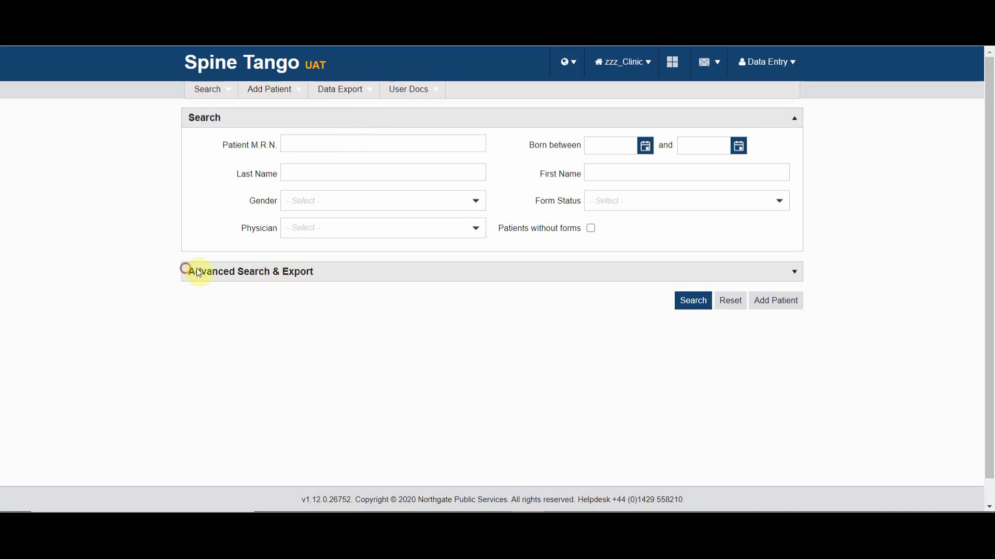
pyautogui.moveTo(198, 272); pyautogui.dragTo(311, 259)
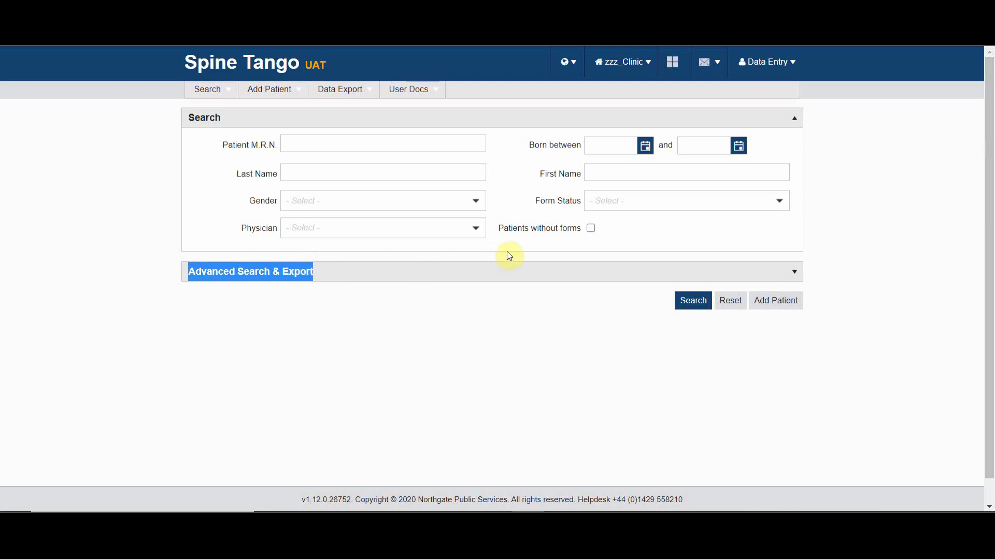
pyautogui.click(794, 274)
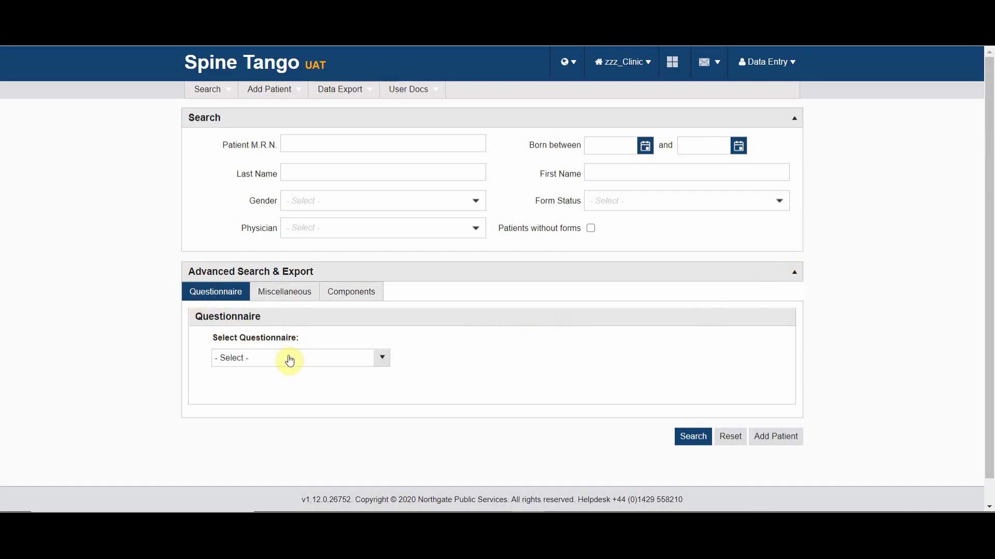
# - Review the available questionnaires and the Miscellaneous search criteria, including the Created By and Saved By choices
pyautogui.click(385, 360)
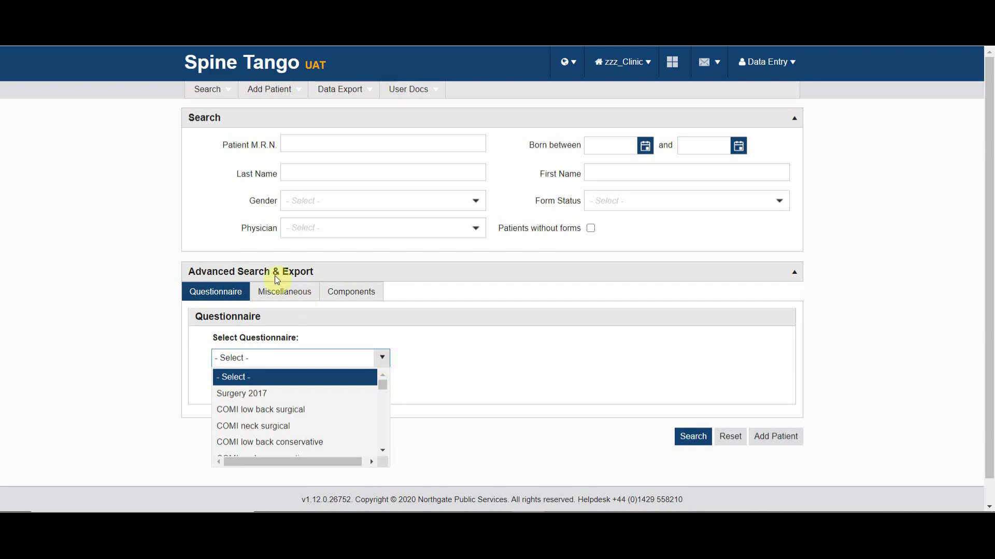
pyautogui.click(283, 300)
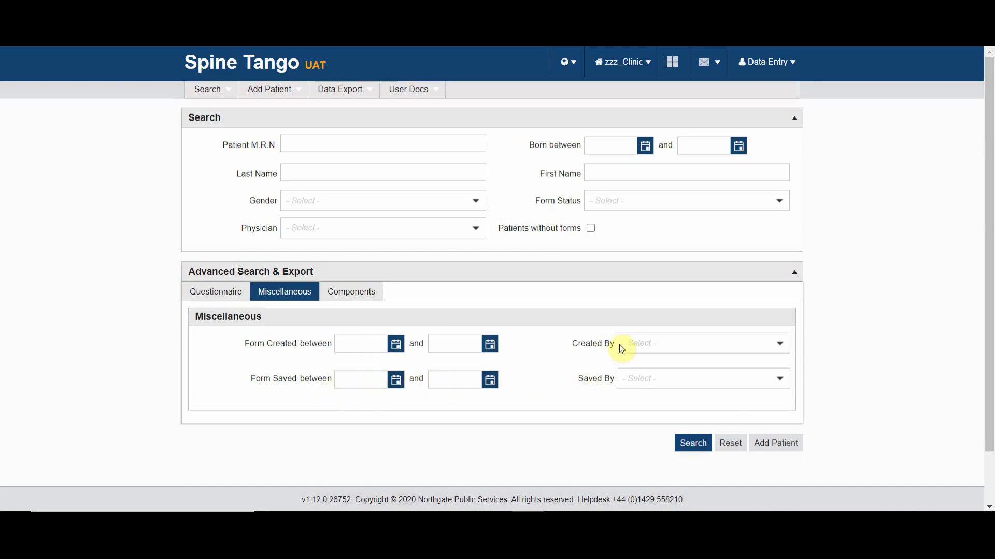
pyautogui.click(781, 344)
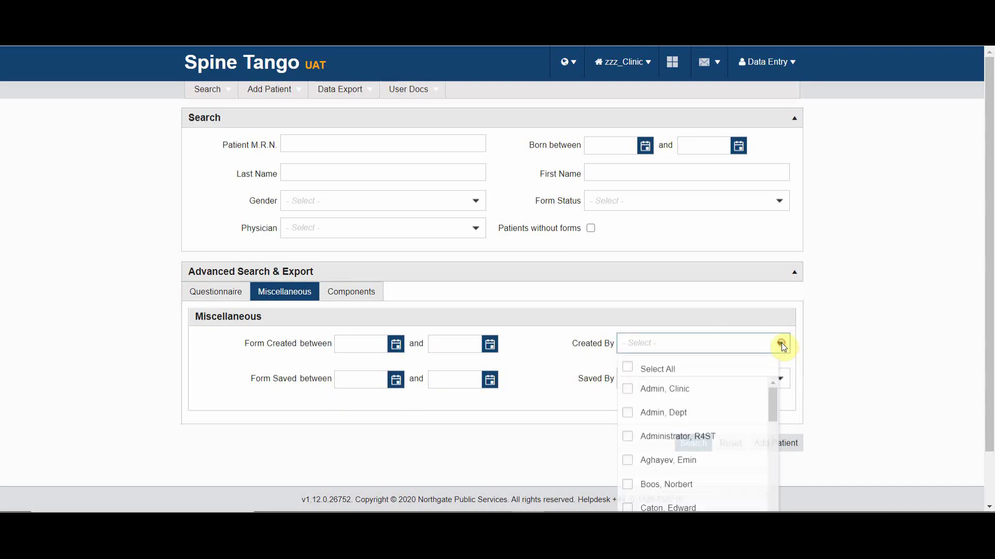
pyautogui.click(780, 344)
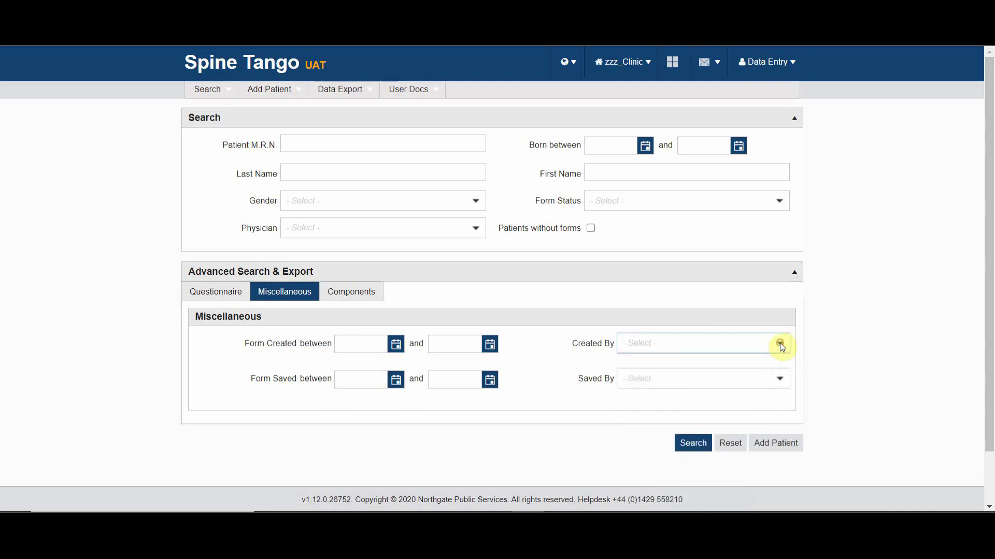
pyautogui.click(779, 380)
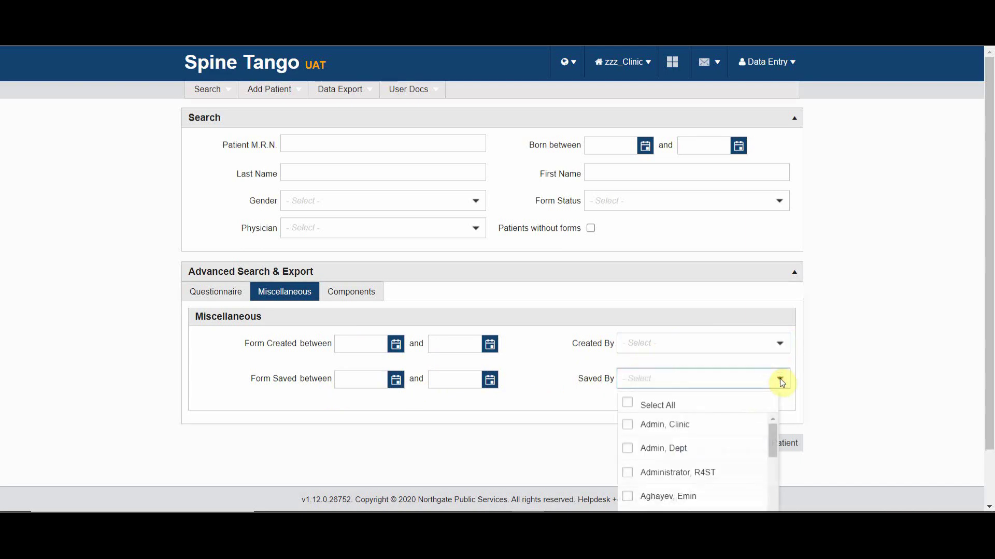
pyautogui.click(779, 379)
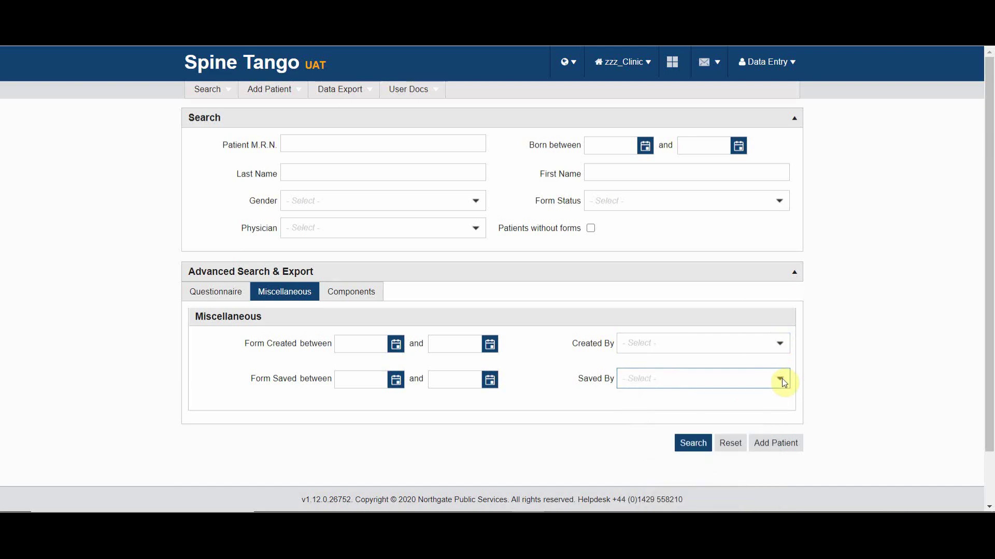
# - Review the component search criteria, including the choices for Brand
pyautogui.click(345, 296)
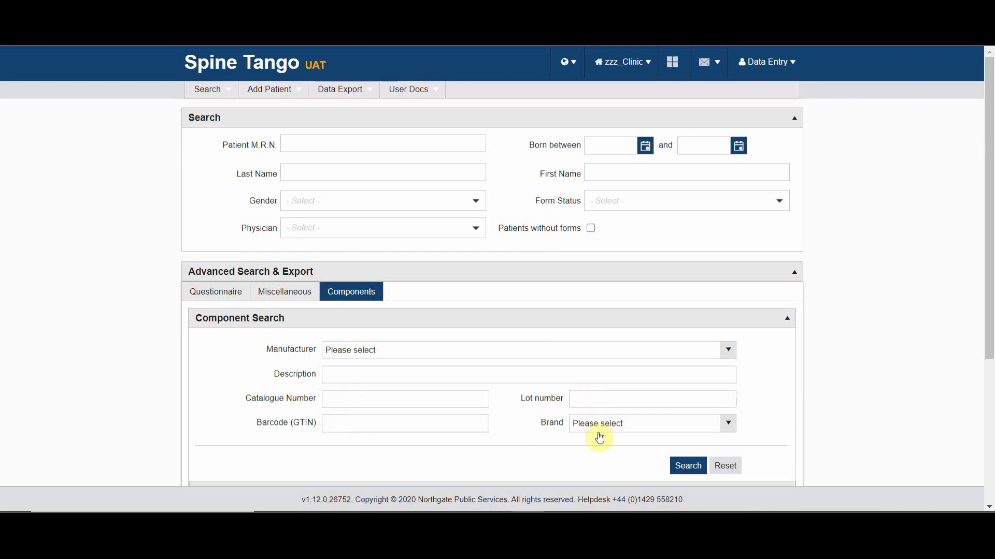
pyautogui.click(729, 428)
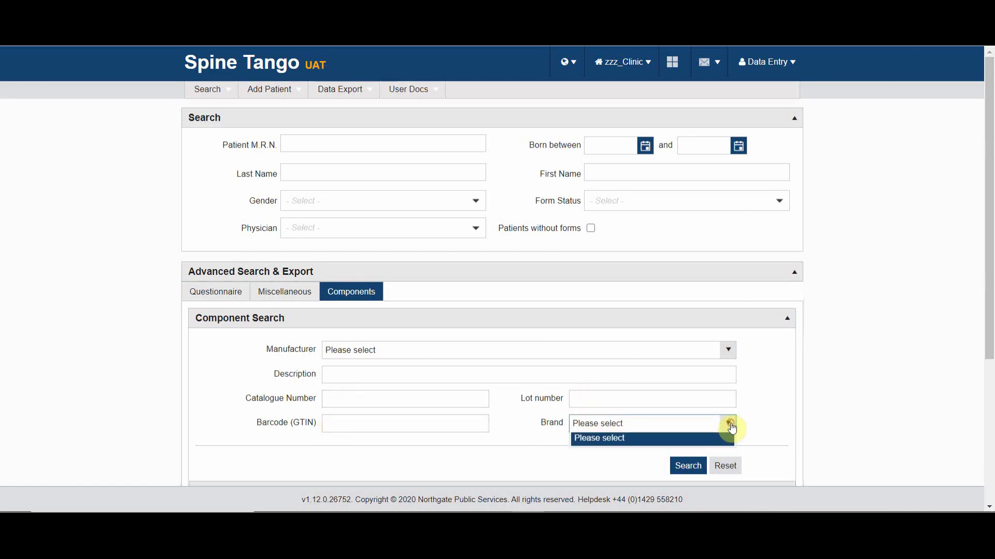
pyautogui.click(728, 422)
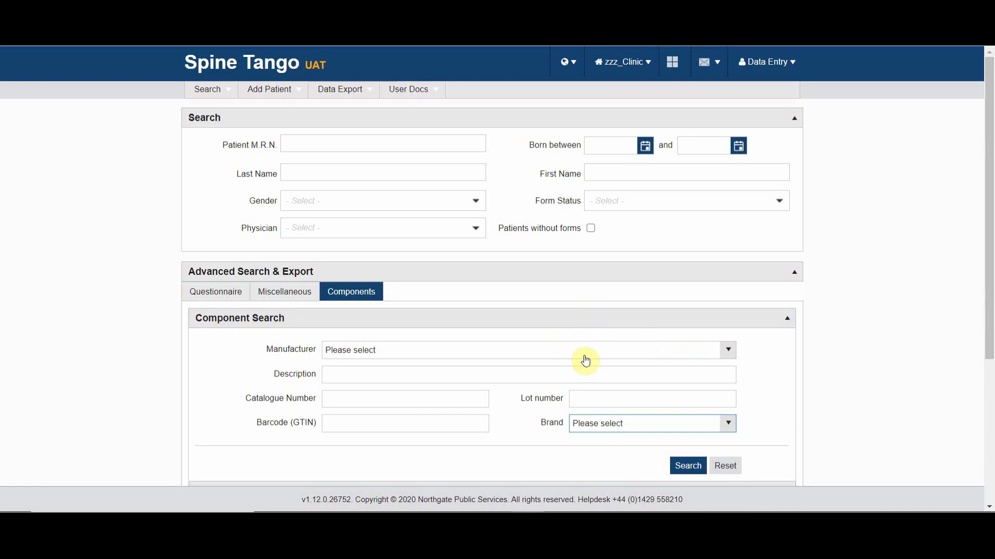
# - Select the Surgery 2017 questionnaire as the basis for the advanced search
pyautogui.click(207, 291)
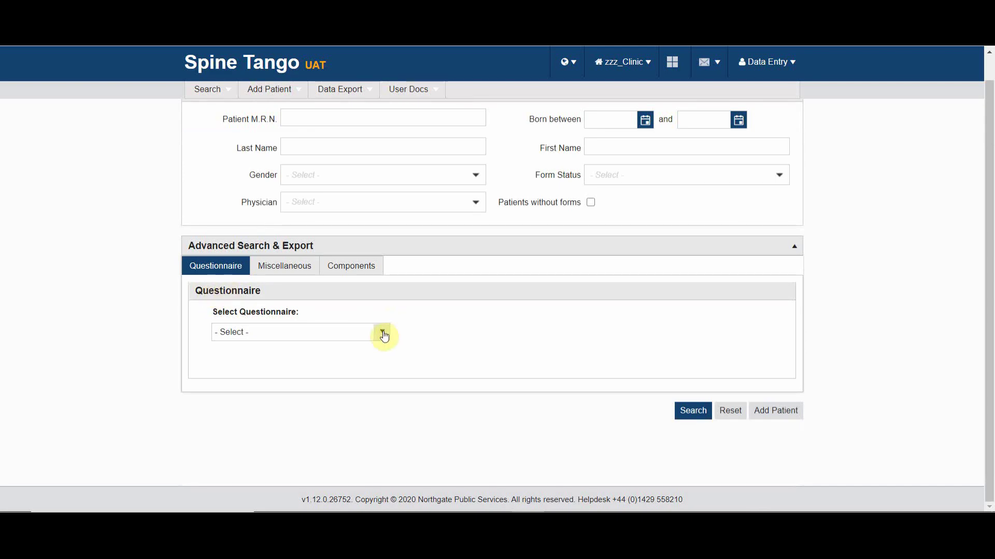
pyautogui.click(384, 336)
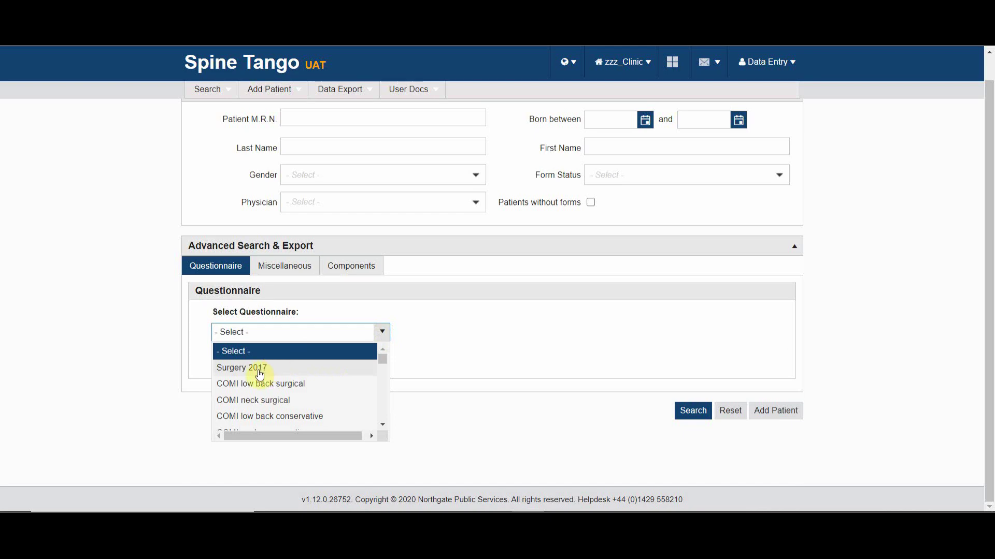
pyautogui.click(260, 369)
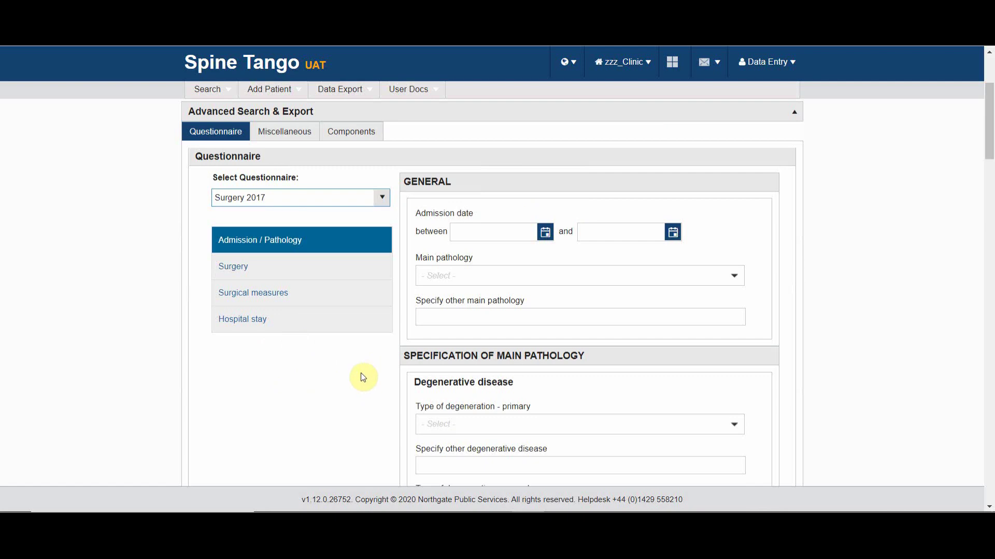
# - Look through the Admission / Pathology filters and run the search with all of them left empty
pyautogui.scroll(-4, 757, 362)
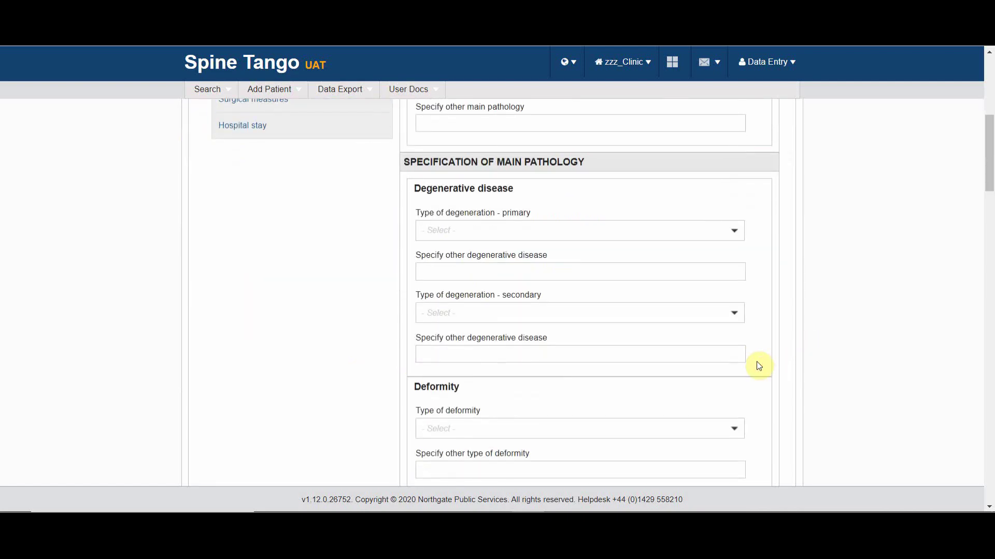
pyautogui.scroll(4, 756, 362)
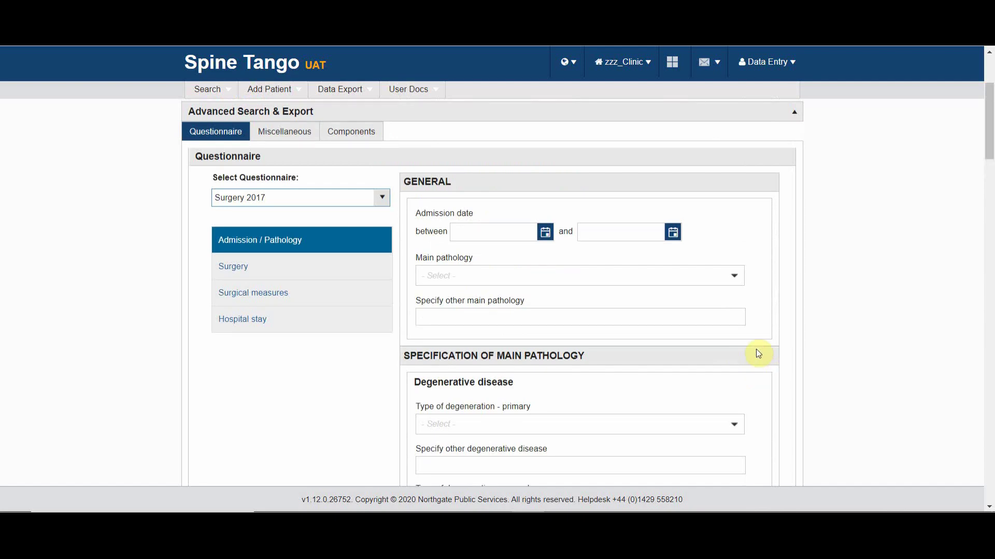
pyautogui.scroll(-20, 755, 298)
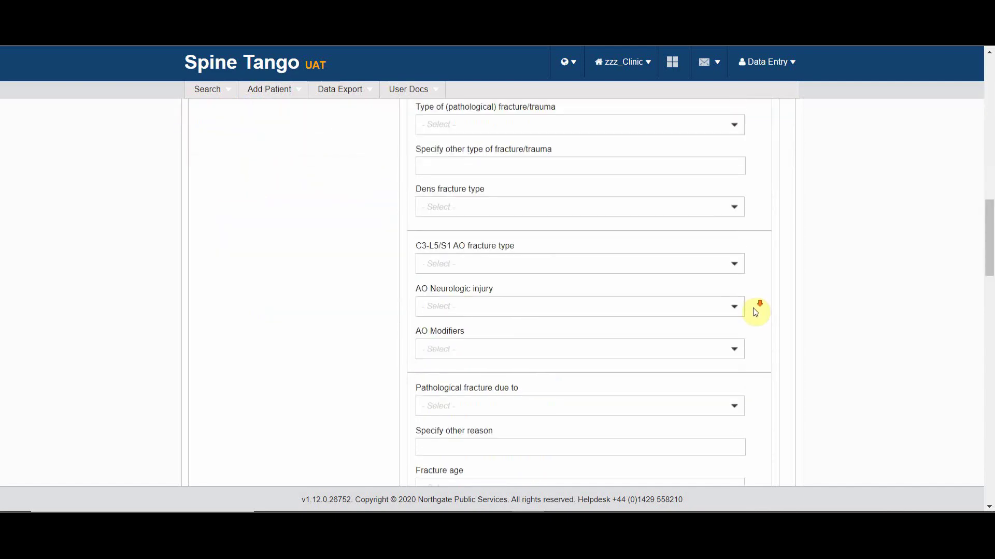
pyautogui.scroll(-2, 749, 320)
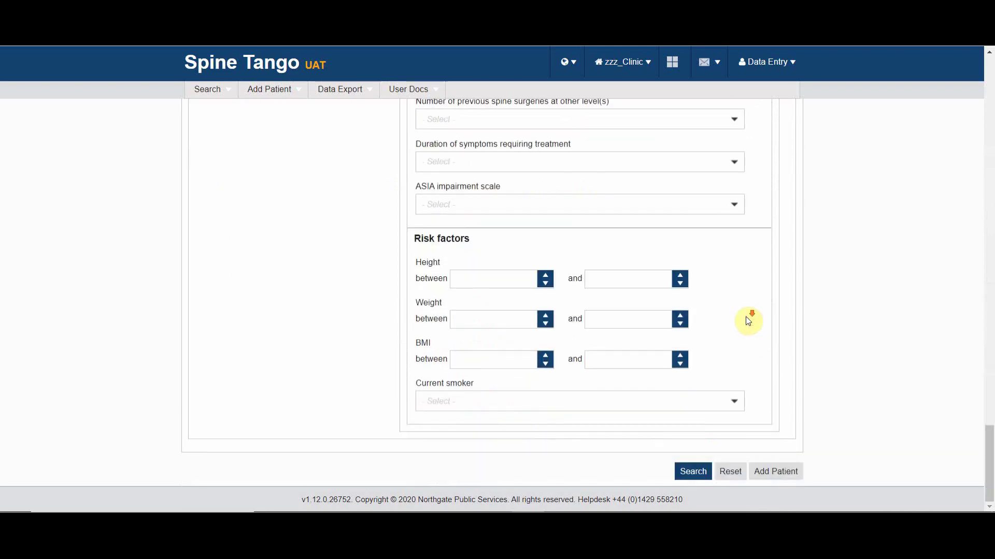
pyautogui.click(690, 473)
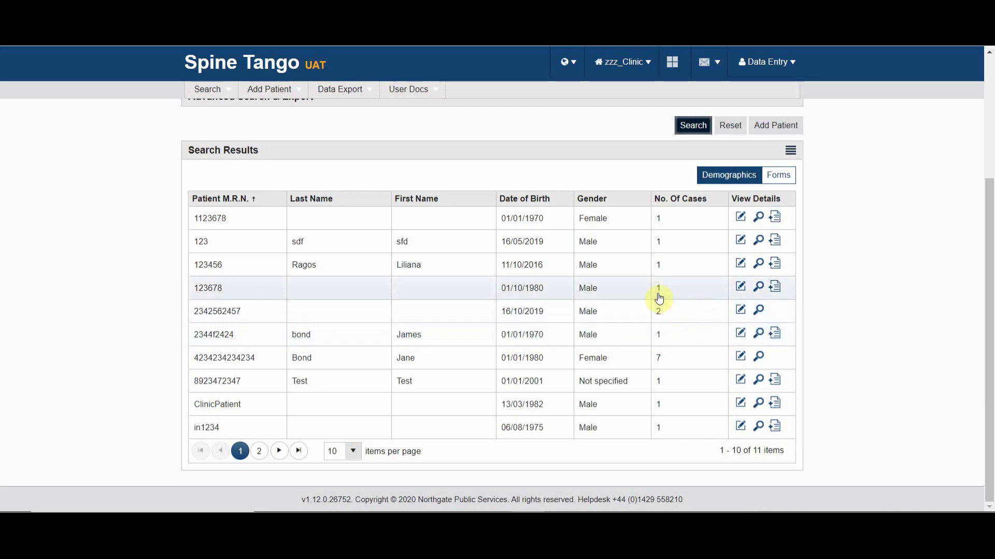
# - Switch the search results to the Forms view and start exporting the results
pyautogui.scroll(1, 693, 289)
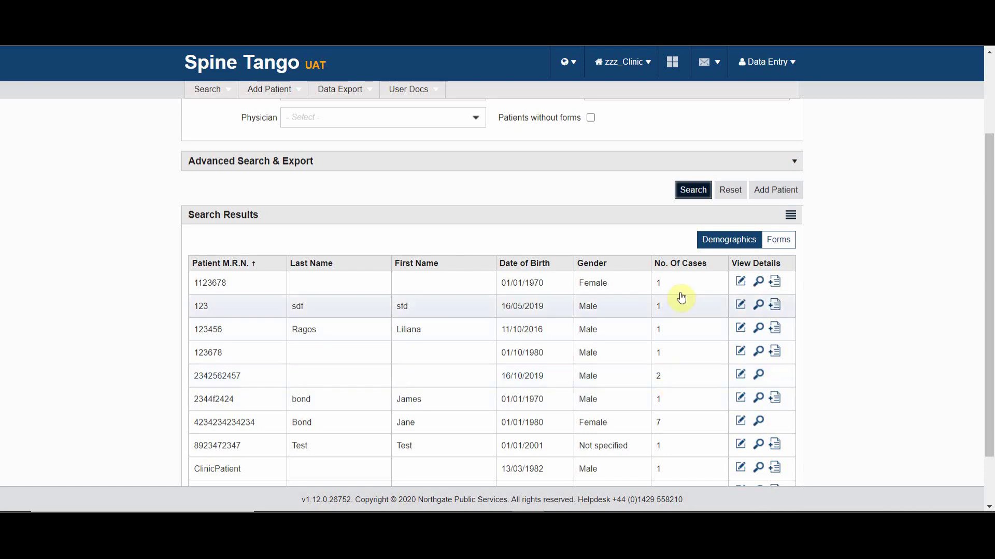
pyautogui.click(787, 241)
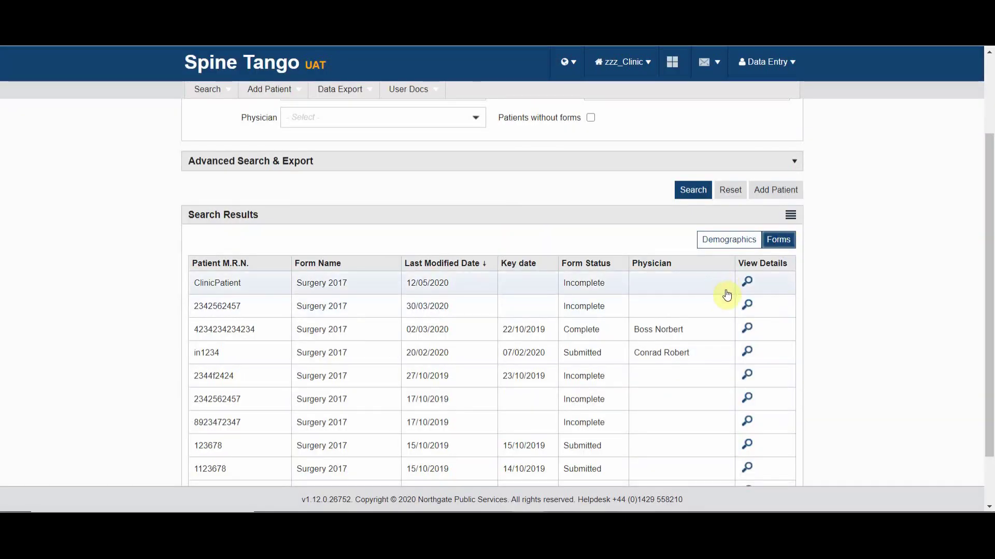
pyautogui.scroll(-2, 725, 294)
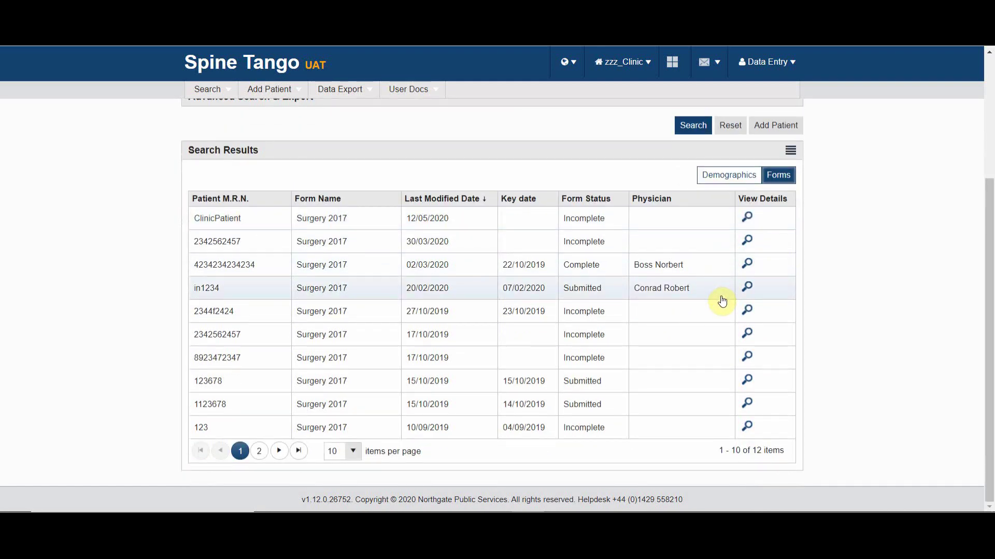
pyautogui.scroll(3, 725, 318)
pyautogui.scroll(-1, 727, 318)
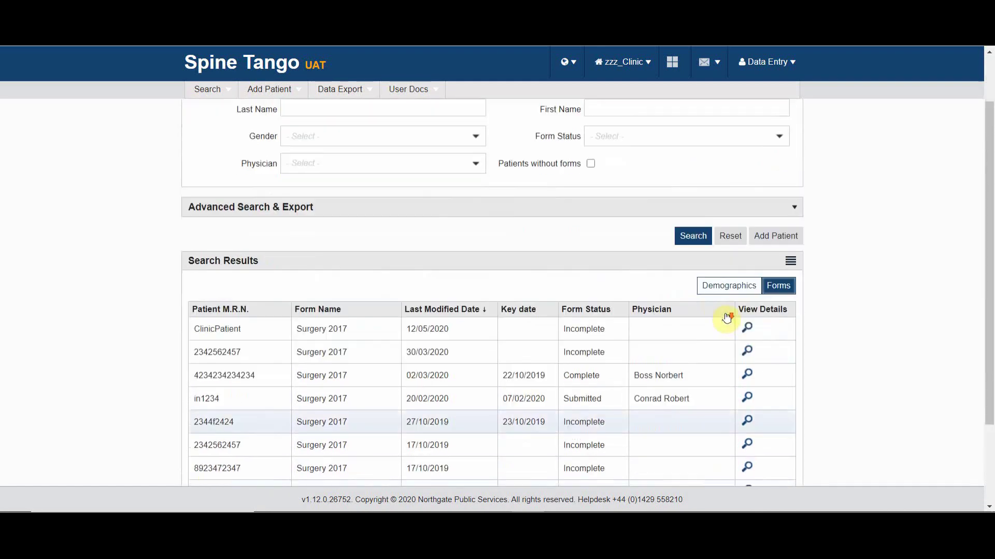
pyautogui.click(790, 263)
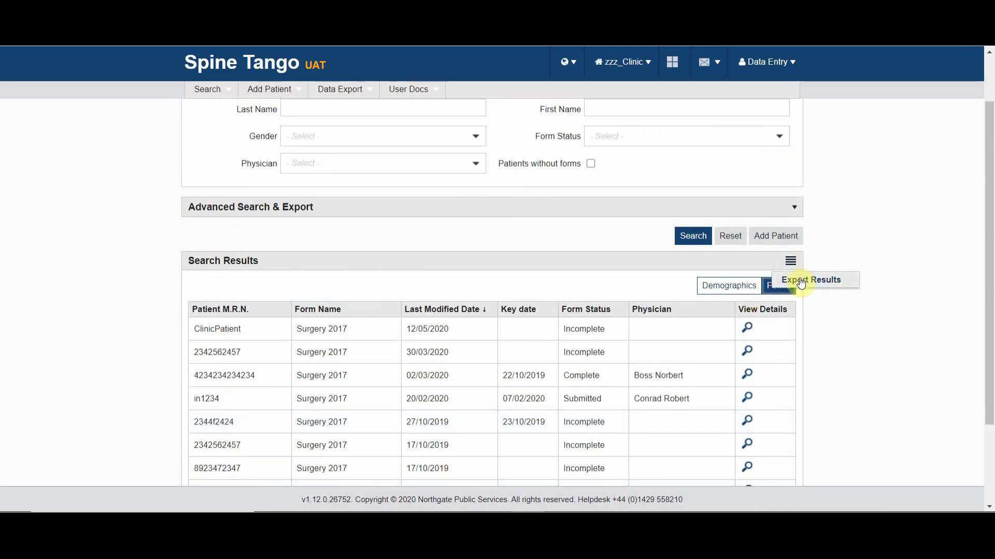
pyautogui.click(801, 281)
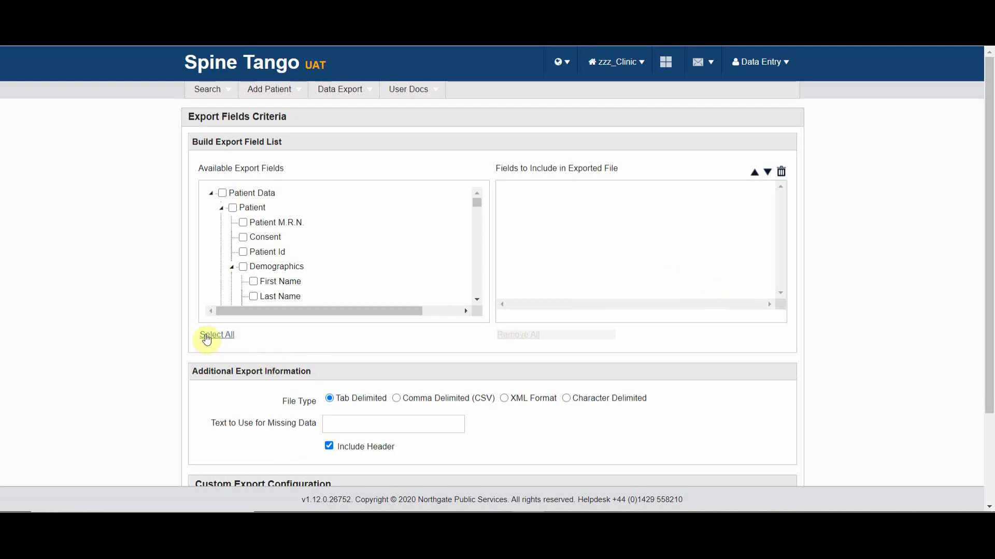
# - Add all available fields to the export list and remove them all again
pyautogui.click(212, 335)
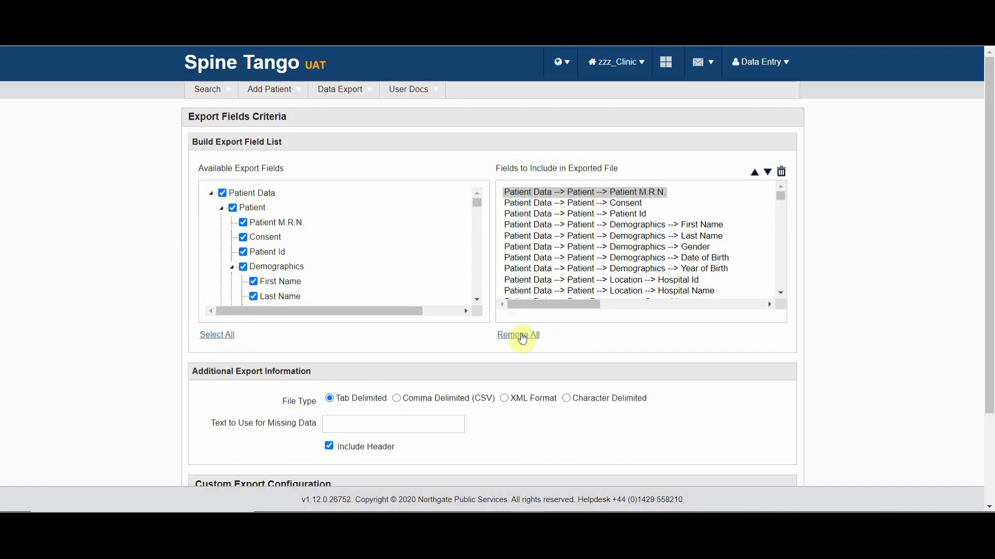
pyautogui.click(521, 335)
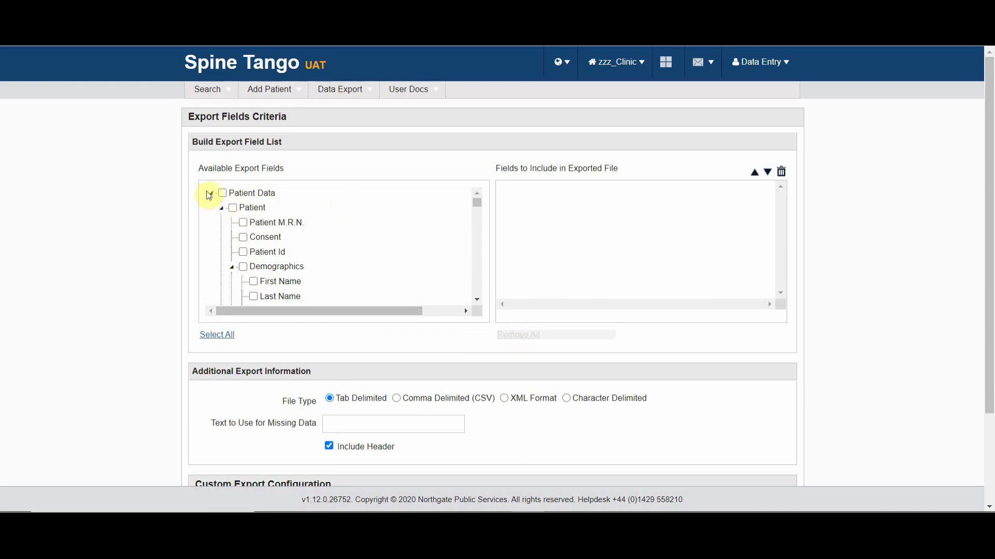
# - Collapse the Patient and Form Response groups in the available export fields and browse the expanded Surgery 2017 group
pyautogui.click(222, 209)
pyautogui.click(222, 226)
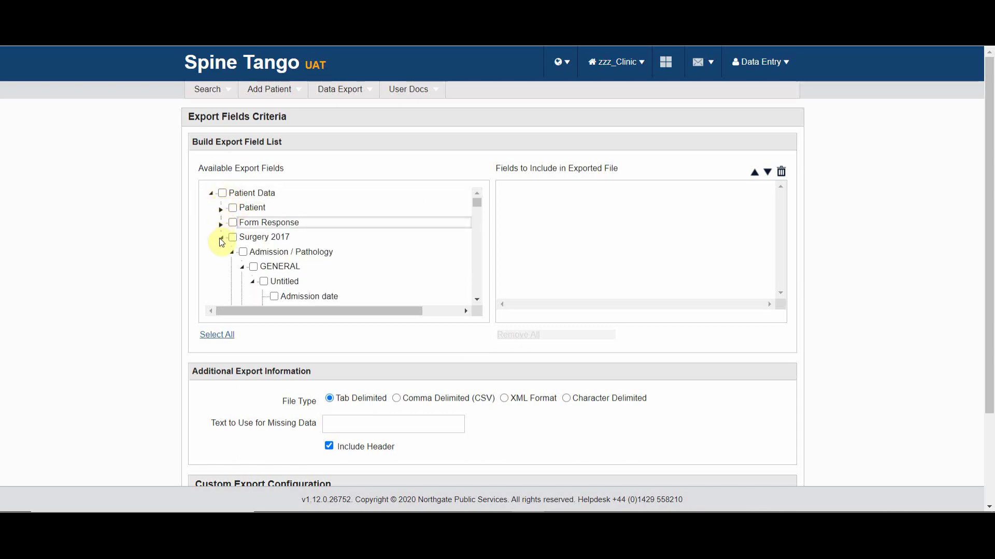
pyautogui.click(222, 239)
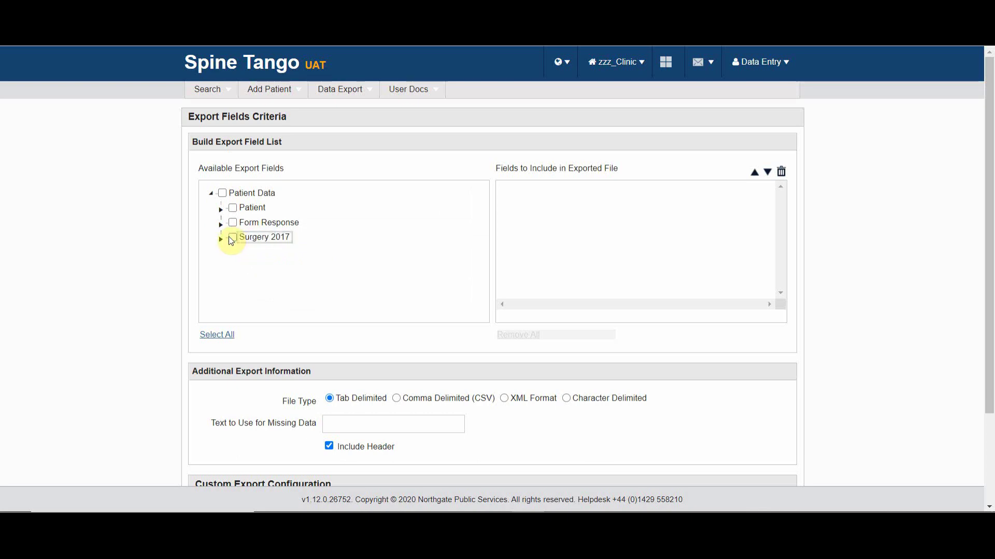
pyautogui.click(221, 240)
pyautogui.scroll(-2, 255, 246)
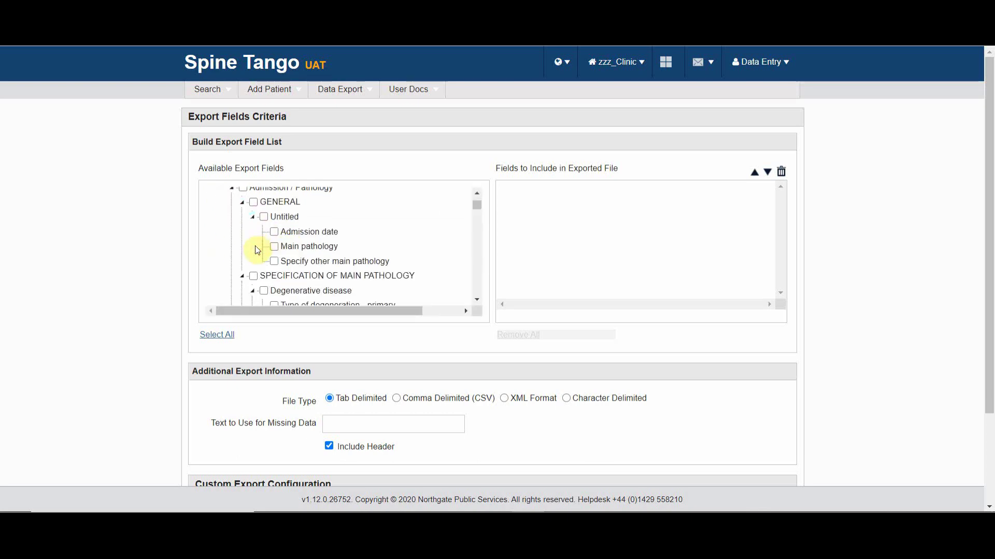
pyautogui.scroll(2, 252, 248)
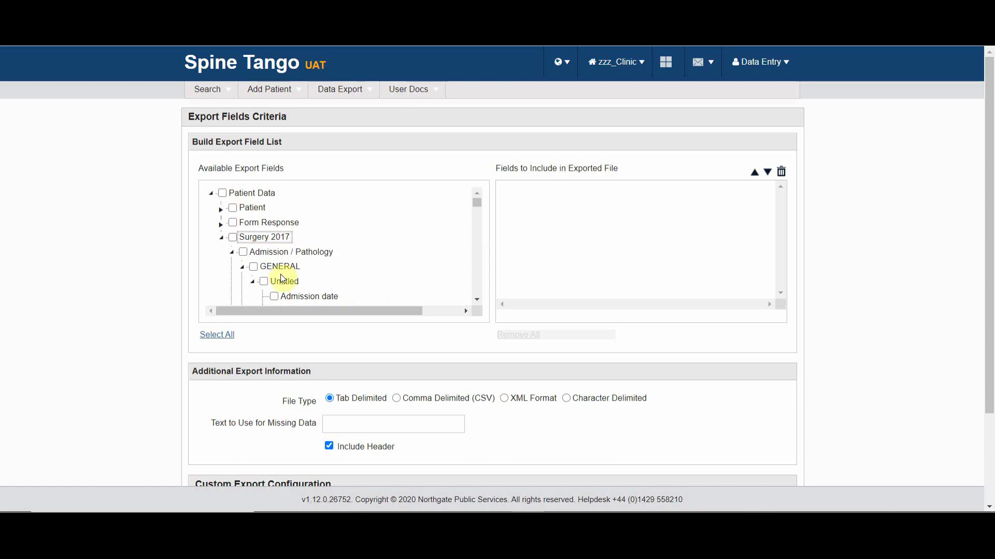
# - Add the whole GENERAL group and the primary type of degeneration from Surgery 2017's Admission / Pathology fields to the export list
pyautogui.scroll(-2, 270, 280)
pyautogui.scroll(-1, 283, 278)
pyautogui.click(253, 202)
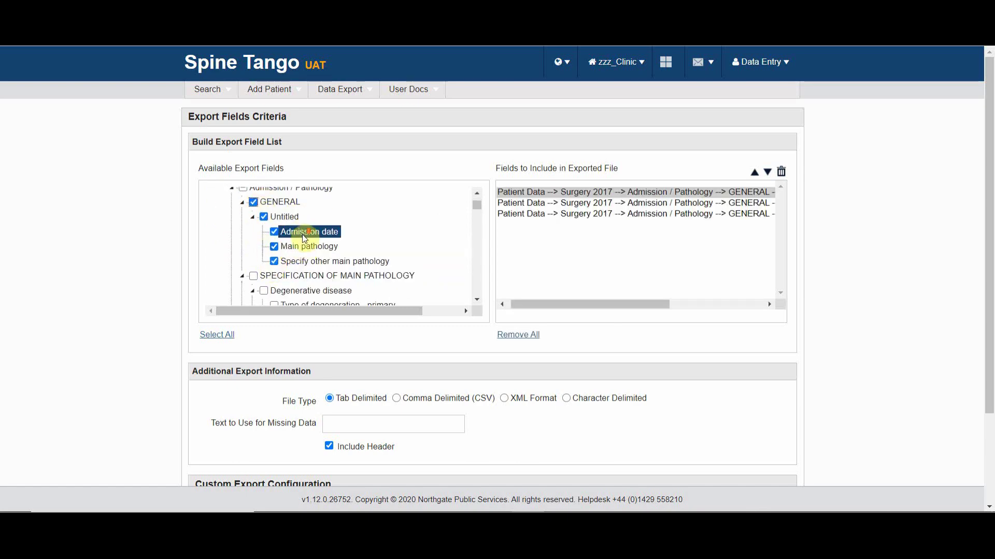
pyautogui.scroll(-2, 304, 242)
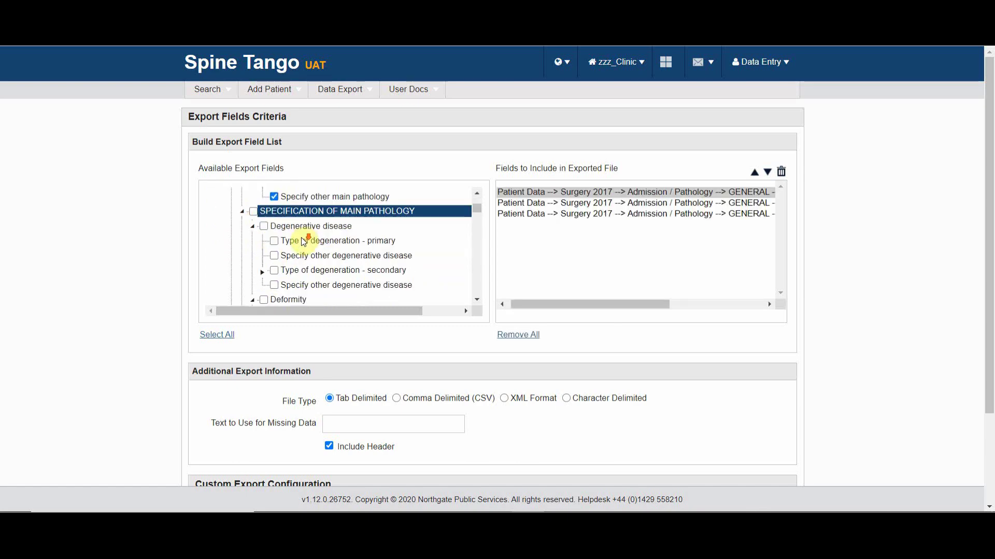
pyautogui.click(273, 242)
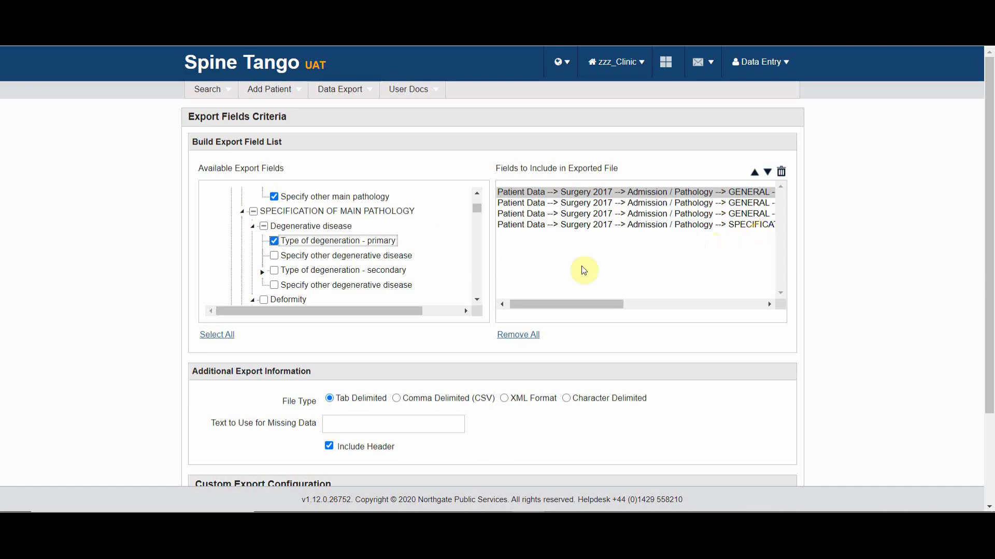
# - Set the export file type to Comma Delimited (CSV) and save the export configuration under the name Test
pyautogui.scroll(-3, 614, 276)
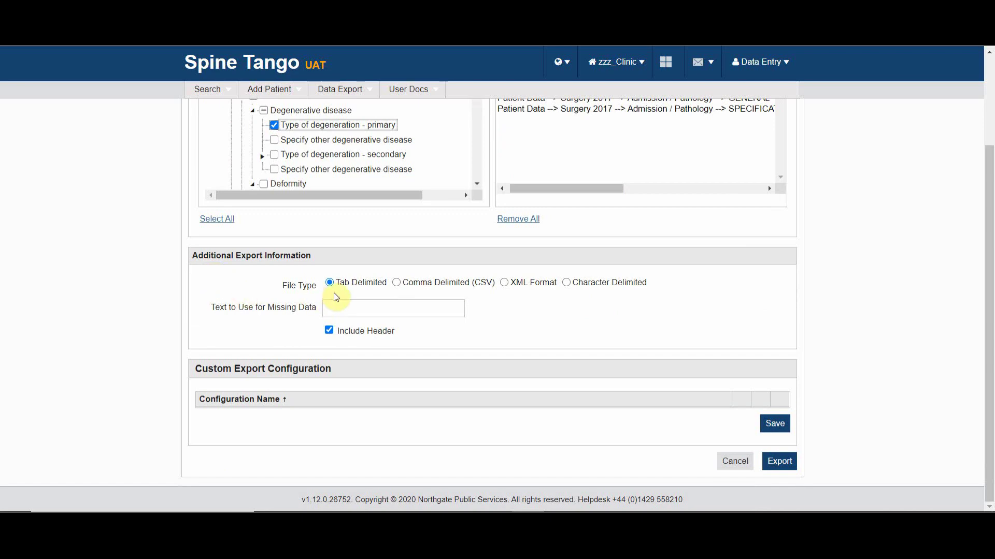
pyautogui.click(397, 283)
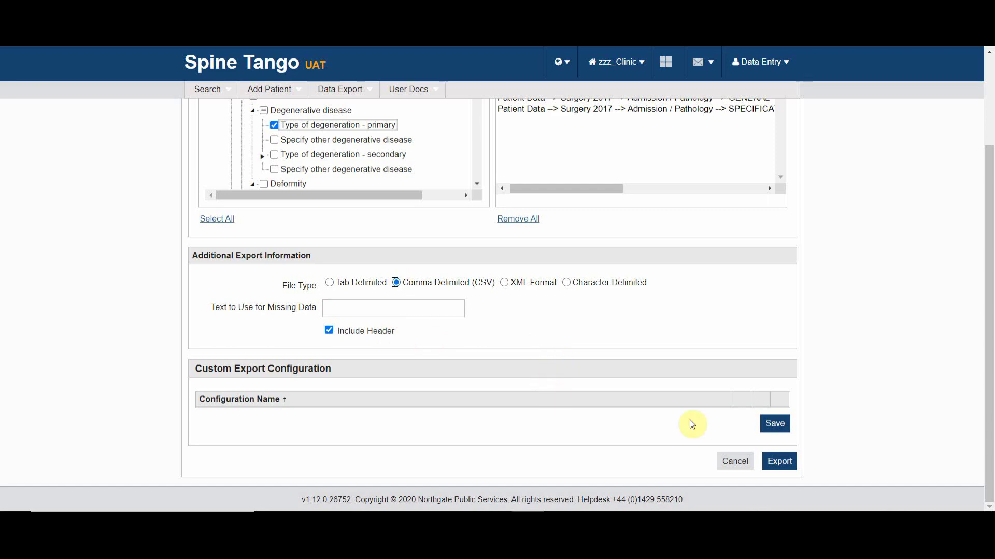
pyautogui.click(775, 424)
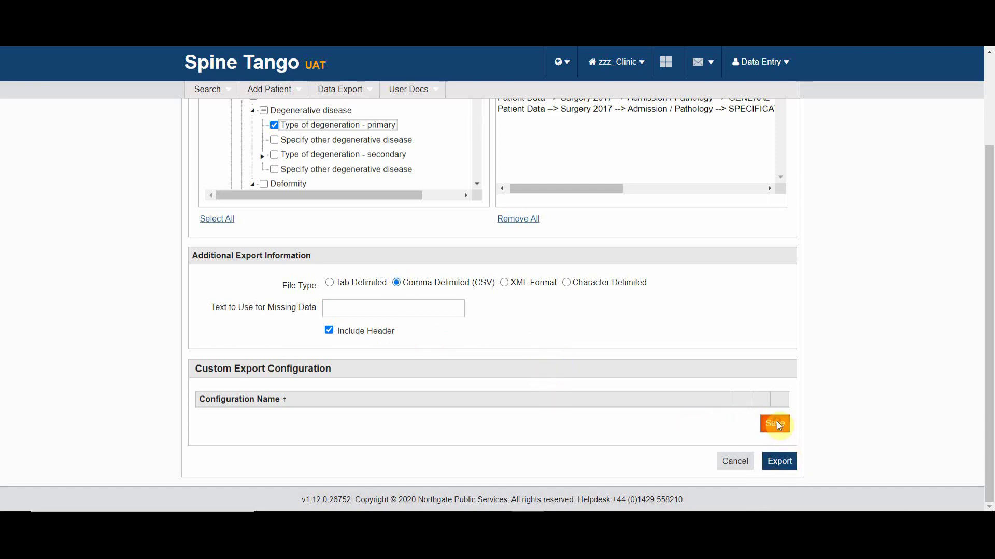
pyautogui.click(424, 296)
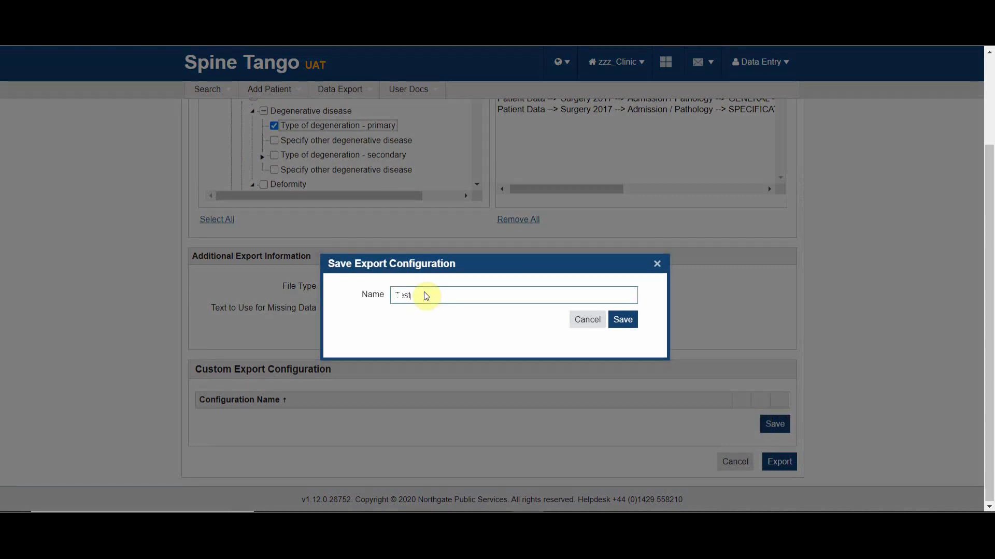
pyautogui.click(622, 319)
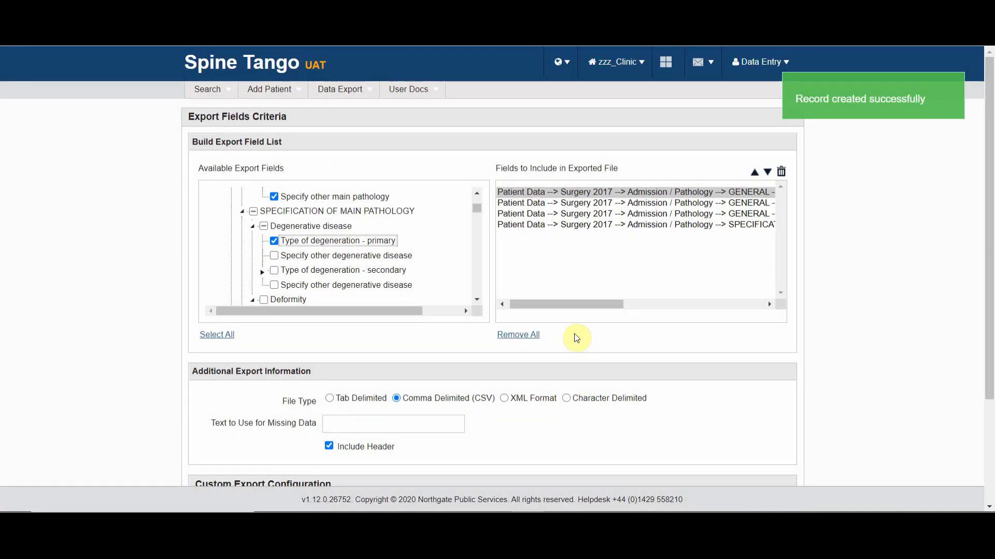
# - Export the selected fields as a CSV file and open the downloaded file
pyautogui.scroll(-3, 571, 338)
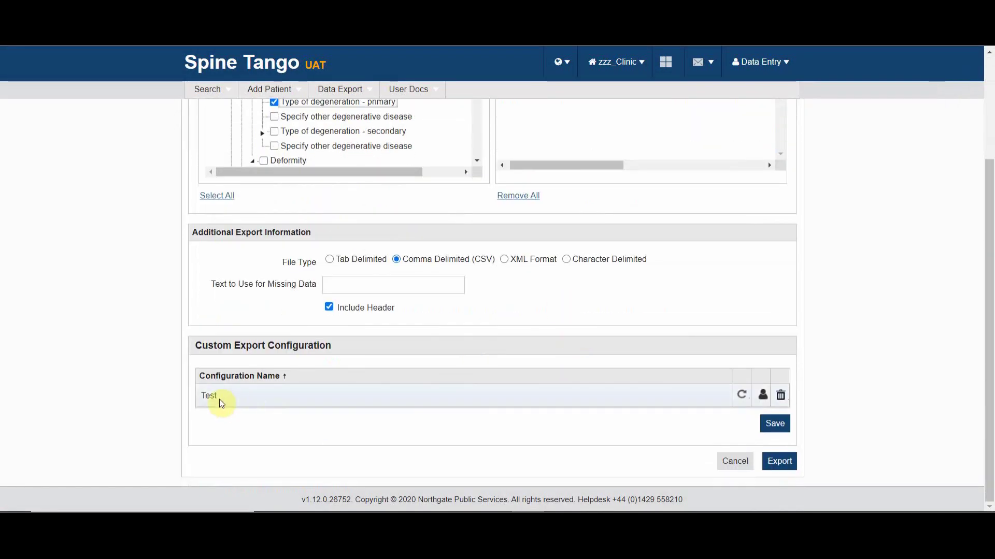
pyautogui.click(782, 460)
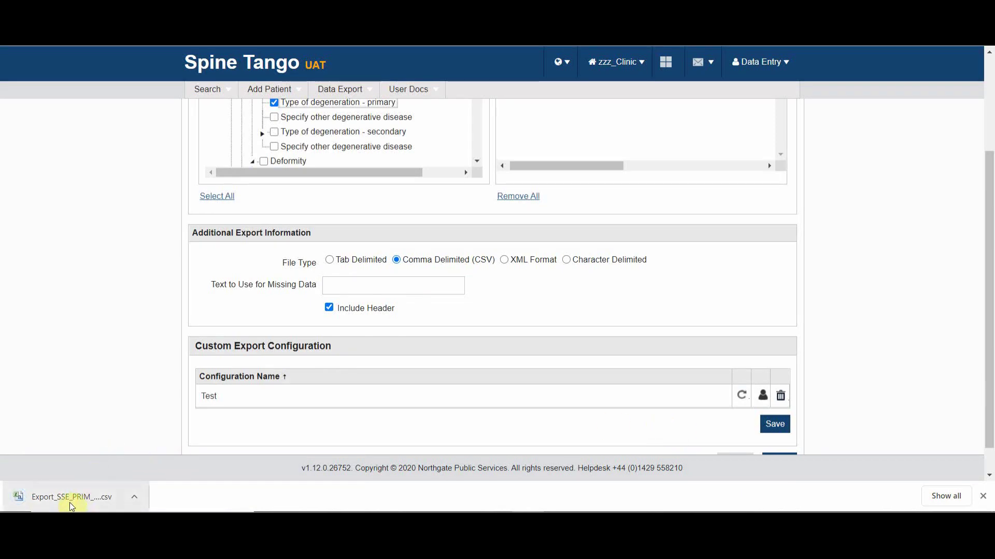
pyautogui.click(72, 498)
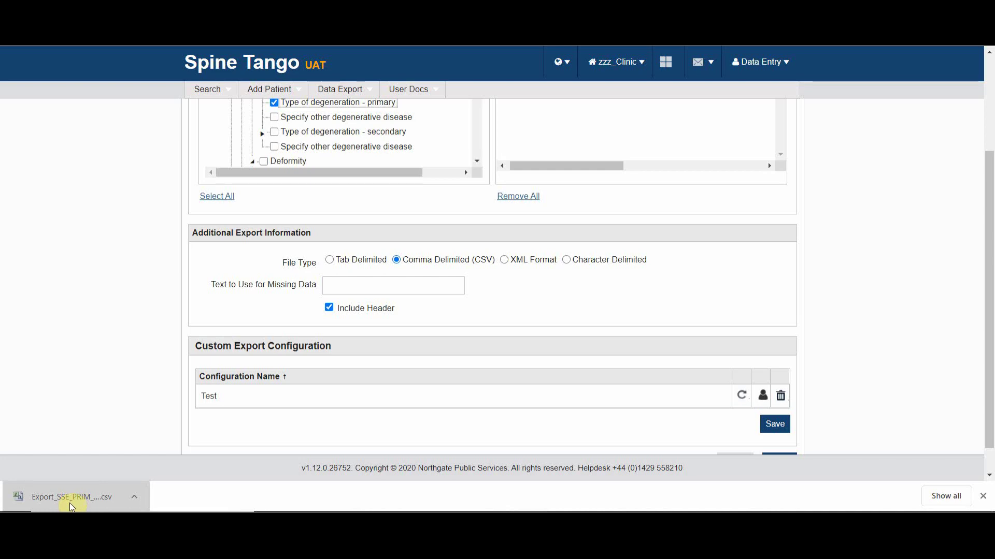
pyautogui.scroll(-1, 659, 365)
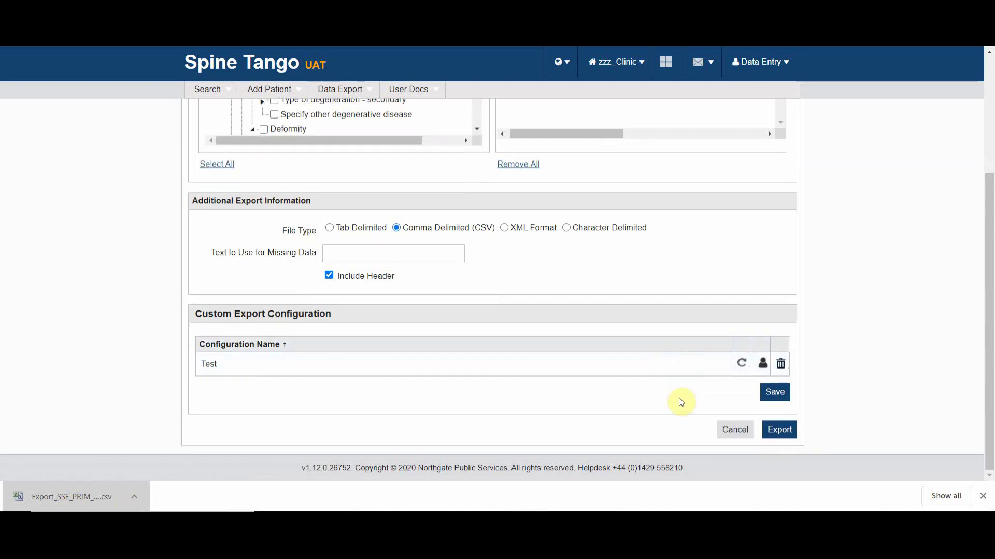